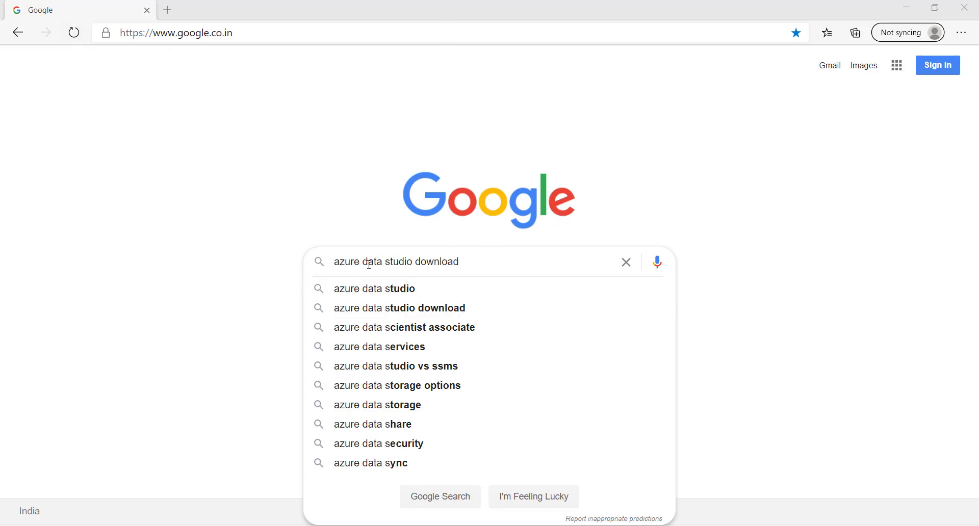
# - Search the web for "azure data studio download" and download the recommended Windows User Installer from the Microsoft Docs page
pyautogui.click(489, 264)
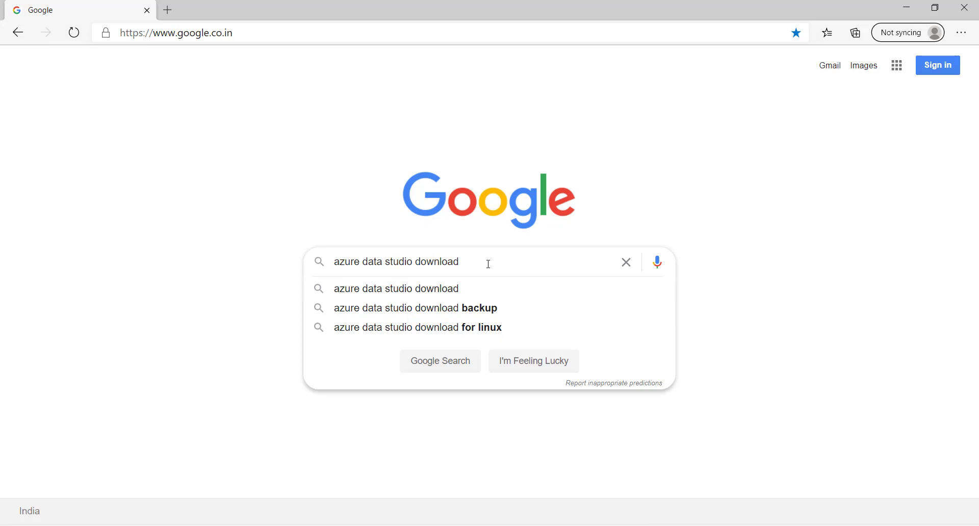
pyautogui.press('Return')
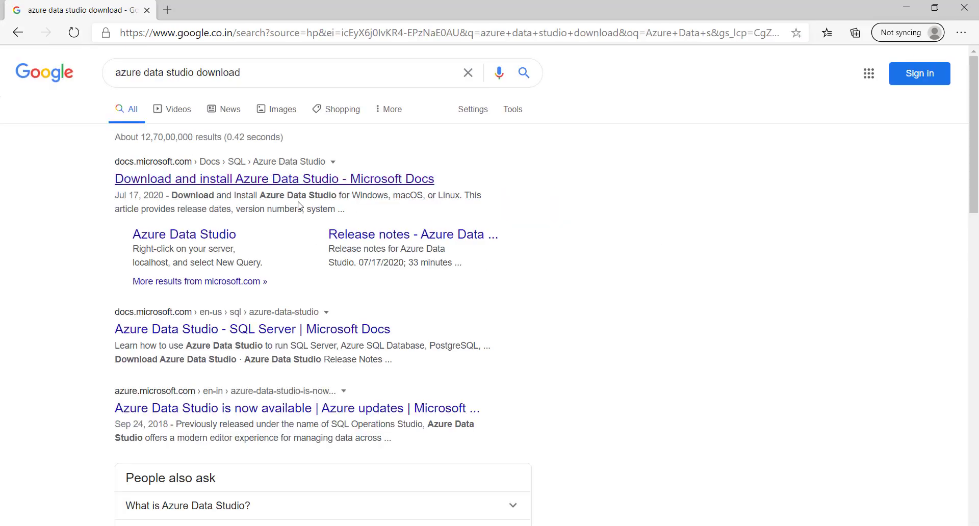
pyautogui.click(495, 235)
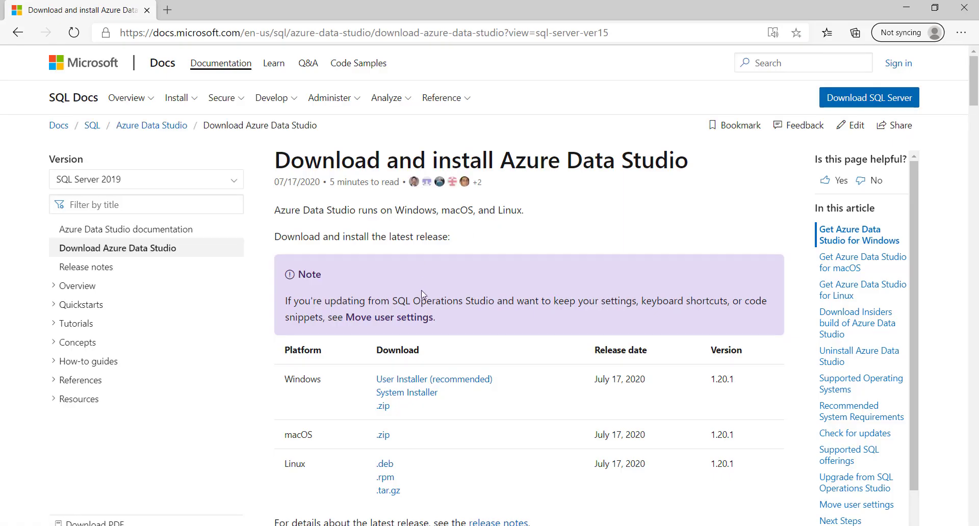
pyautogui.scroll(-4, 421, 289)
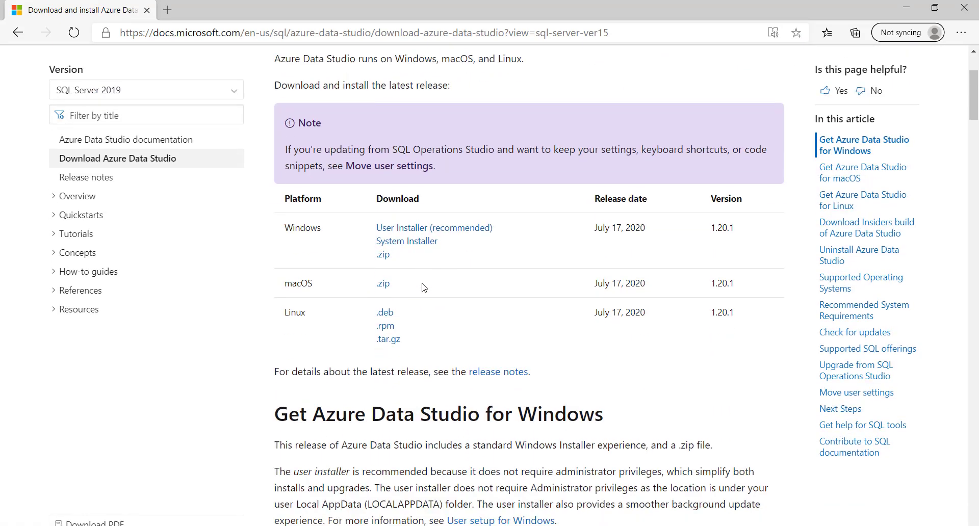
pyautogui.click(412, 229)
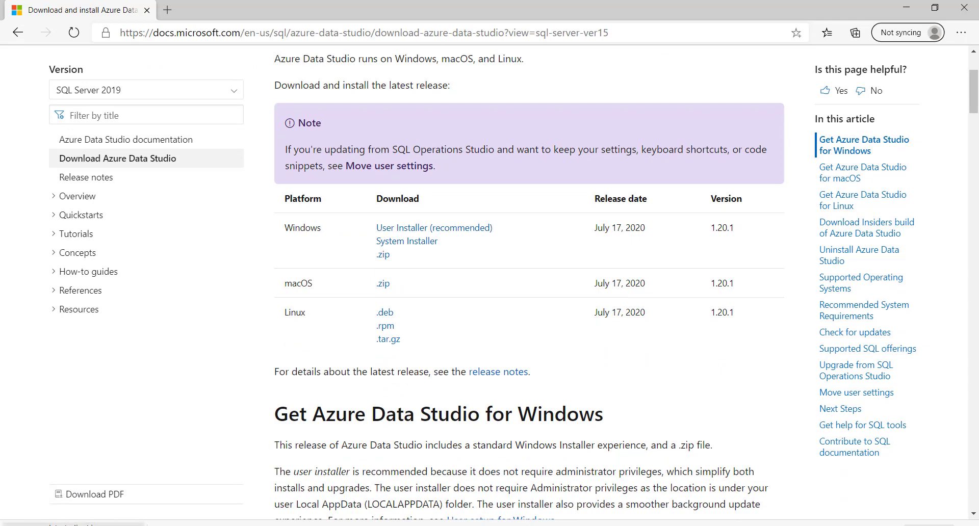
# - Show the downloaded Azure Data Studio installer in its folder and run it as administrator
pyautogui.rightClick(83, 525)
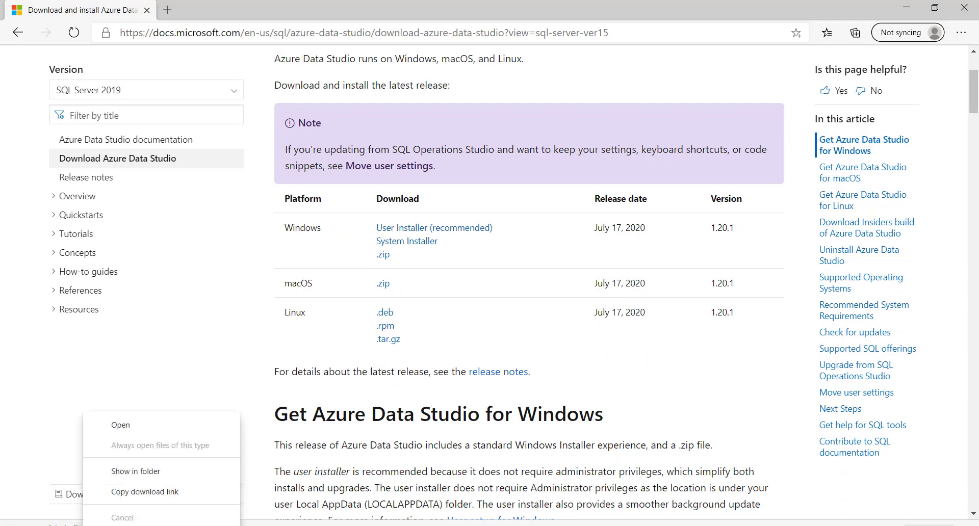
pyautogui.click(117, 471)
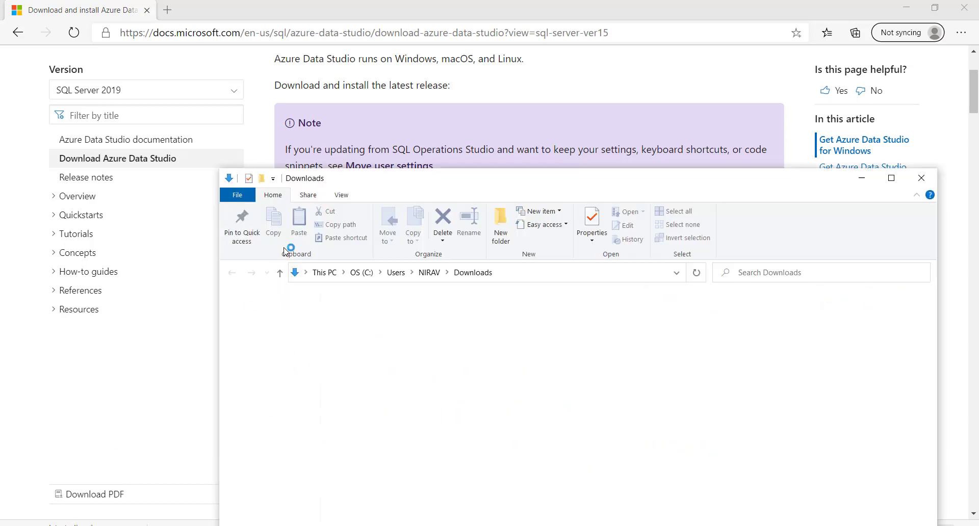
pyautogui.rightClick(376, 332)
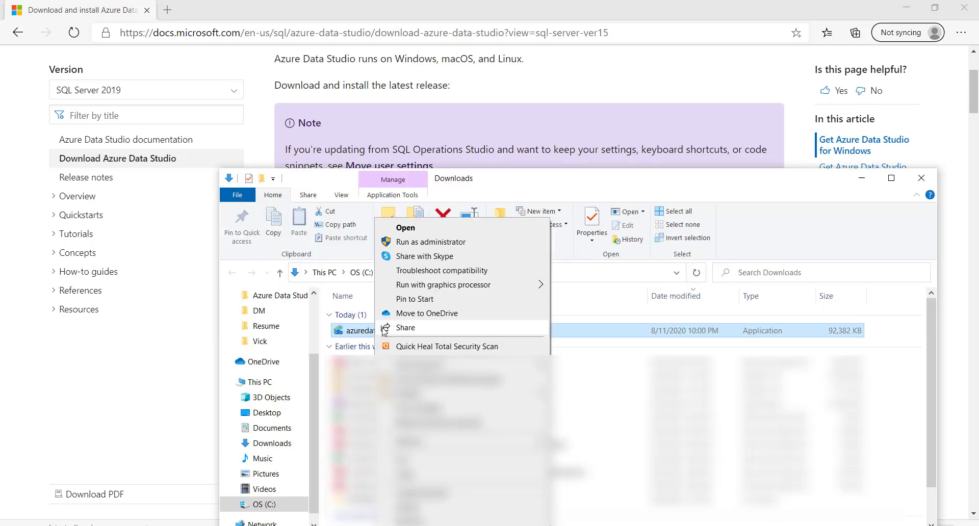
pyautogui.moveTo(408, 289)
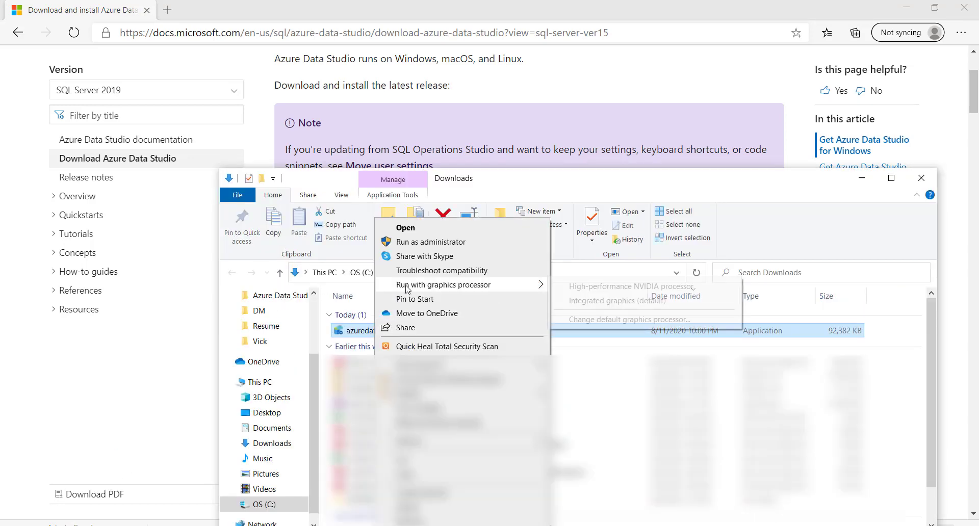
pyautogui.click(422, 243)
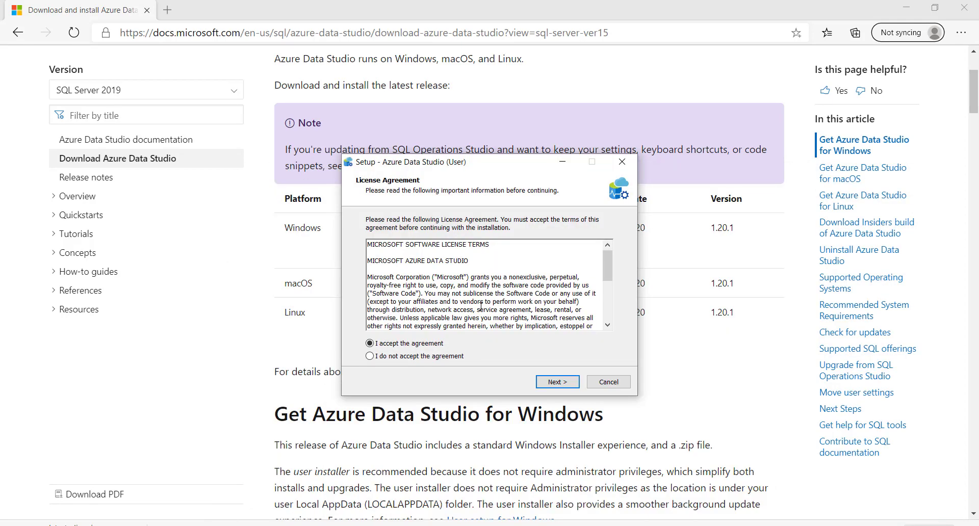
# - Accept the license and install Azure Data Studio in the default folders with a desktop icon, launching it when setup finishes
pyautogui.click(552, 383)
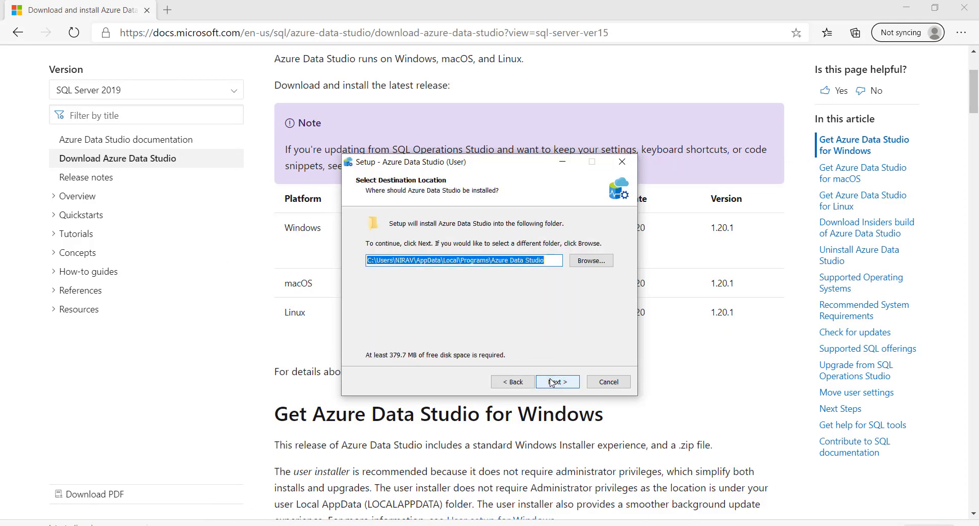
pyautogui.click(553, 383)
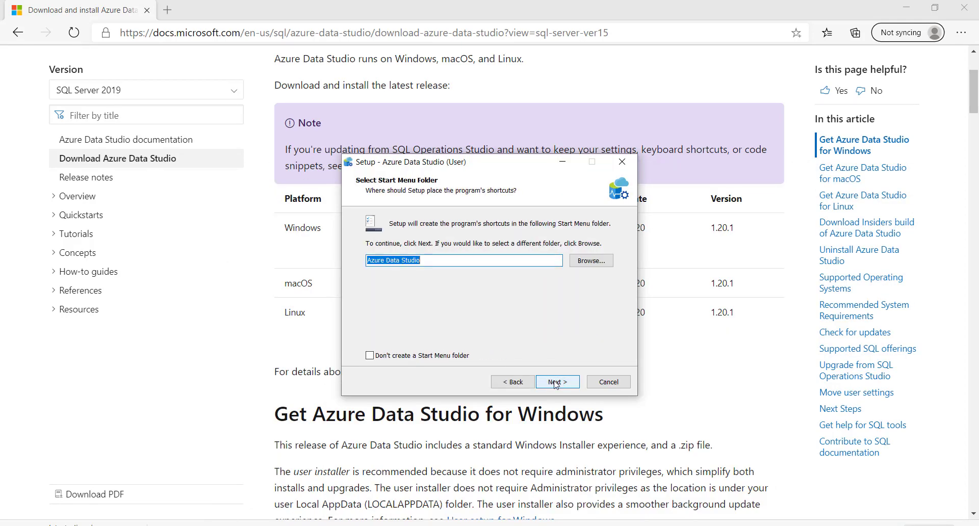
pyautogui.click(556, 384)
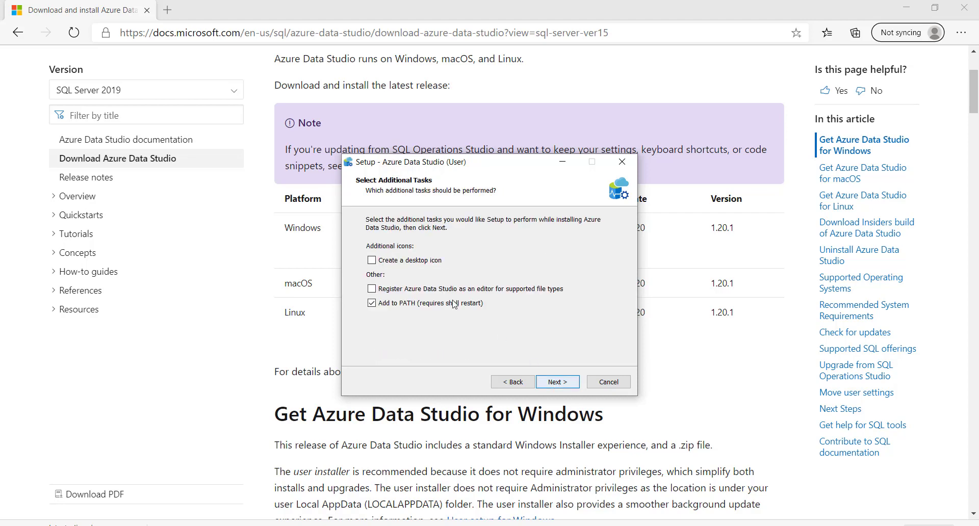
pyautogui.click(374, 261)
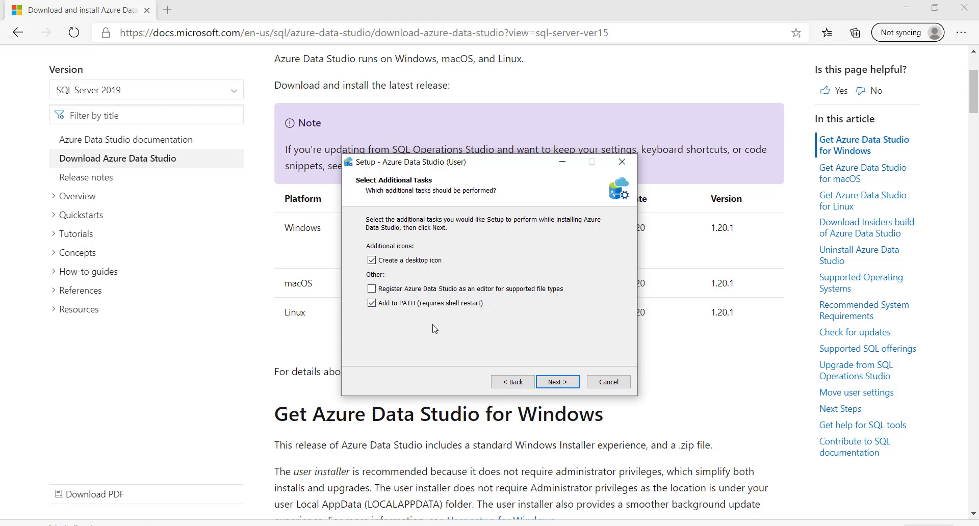
pyautogui.click(558, 383)
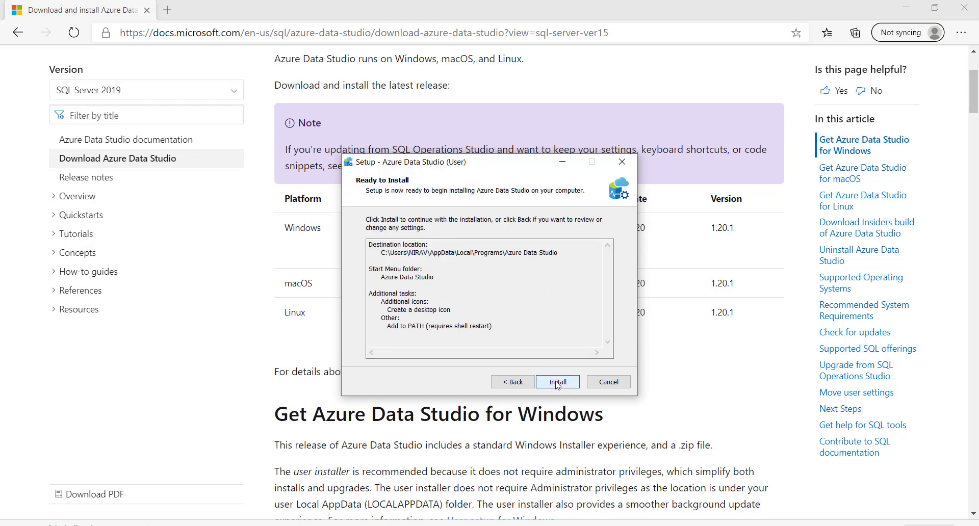
pyautogui.click(557, 383)
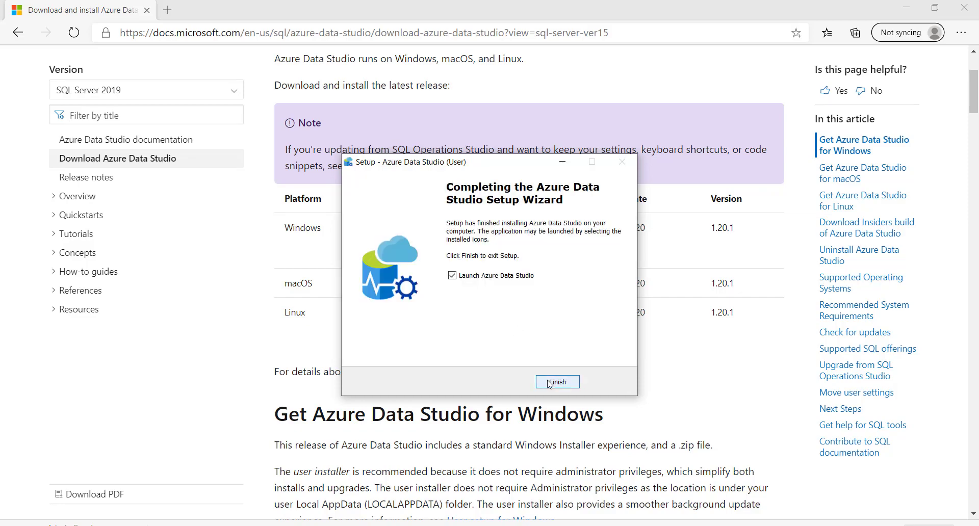
pyautogui.click(549, 384)
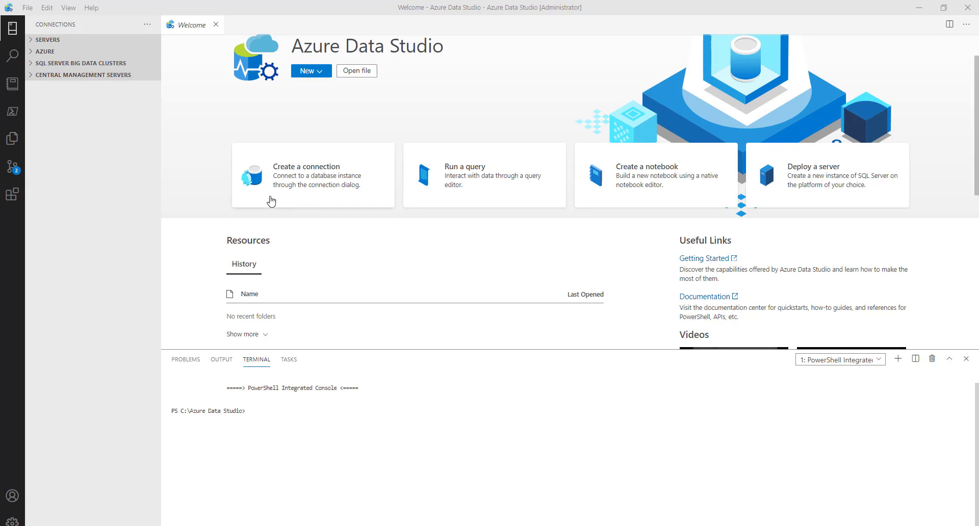
# - Add a Microsoft SQL Server connection to the server .\sqlbrainbox using Windows Authentication and connect
pyautogui.click(39, 41)
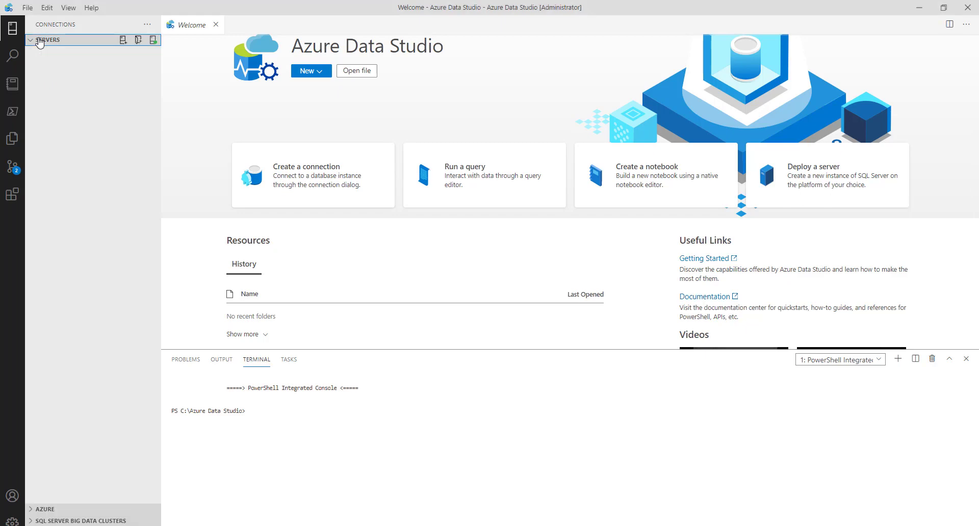
pyautogui.click(123, 41)
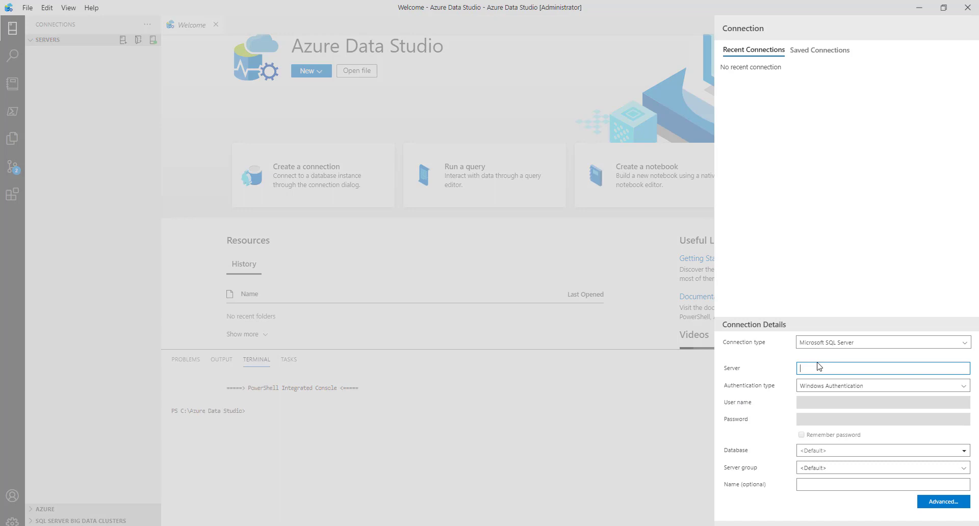
pyautogui.write('.\\sqlin')
pyautogui.press('BackSpace')
pyautogui.press('BackSpace')
pyautogui.press('BackSpace')
pyautogui.write('bibox')
pyautogui.press('Tab')
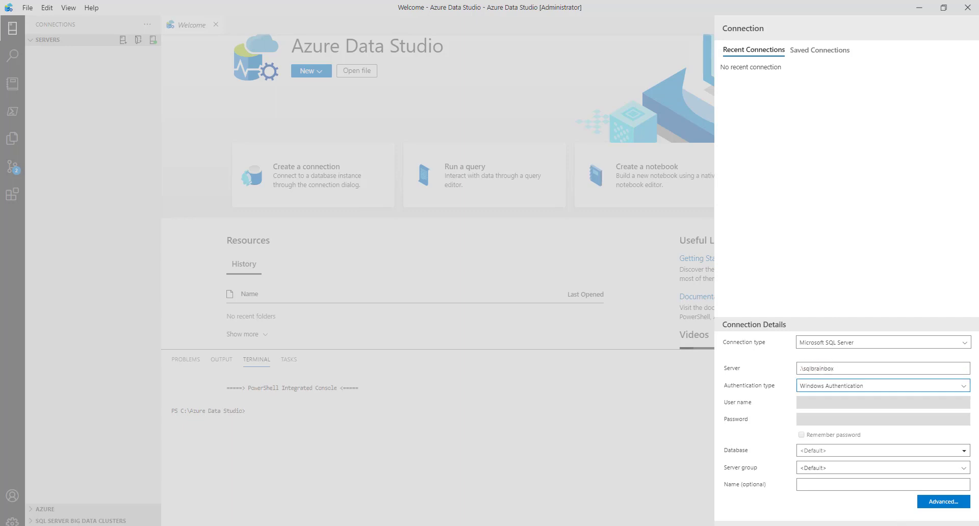
pyautogui.click(892, 525)
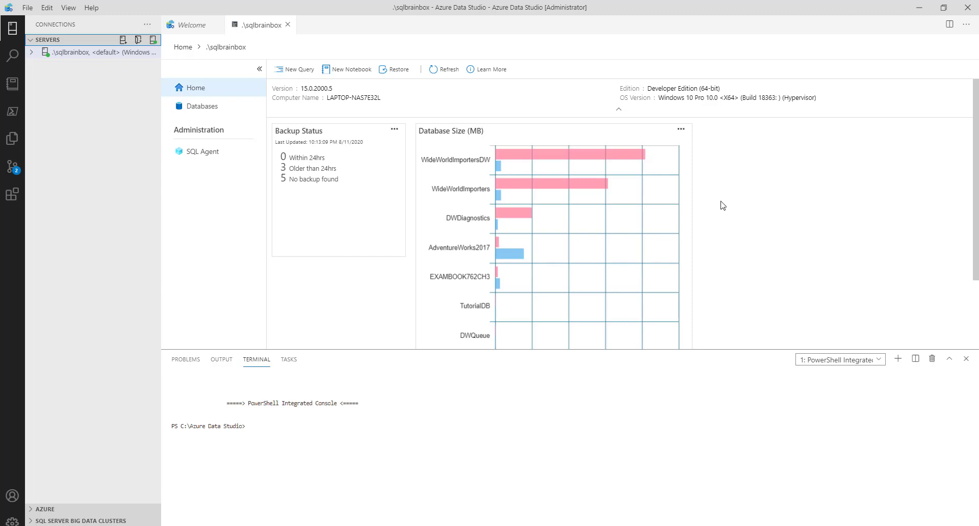
# - Open a new query on the .\sqlbrainbox server and run "select * from Sales.SalesTerritory" against the AdventureWorks2017 database
pyautogui.rightClick(91, 57)
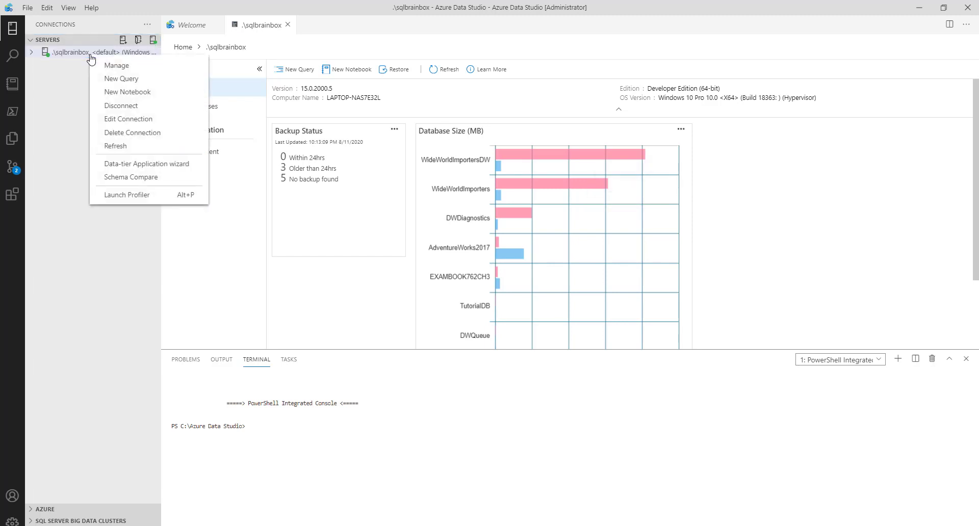
pyautogui.click(114, 79)
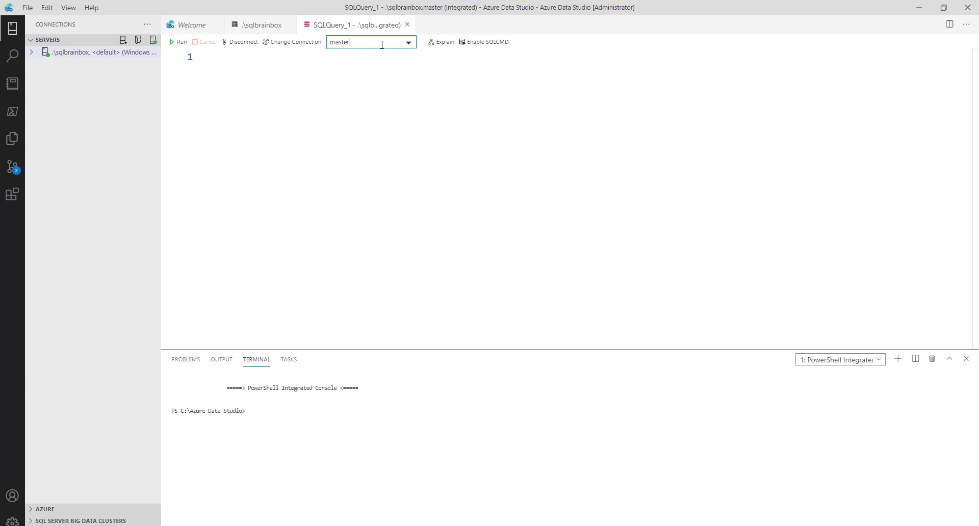
pyautogui.click(248, 85)
pyautogui.write('s')
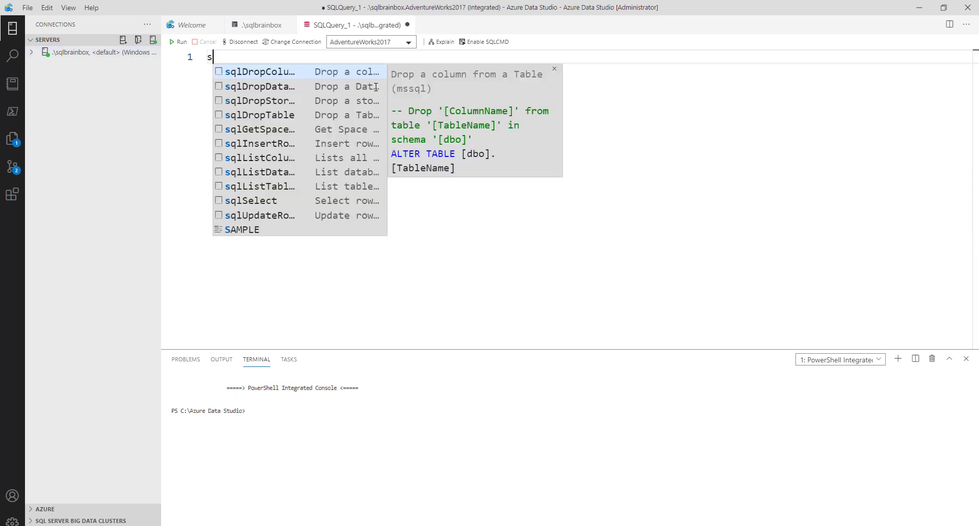
pyautogui.write('elect * from Sales.SalesTerritory')
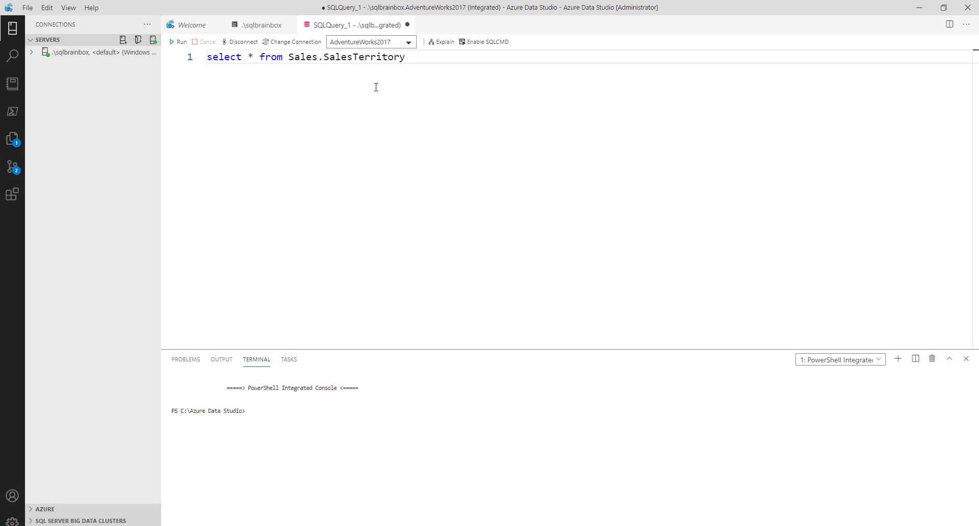
pyautogui.click(182, 44)
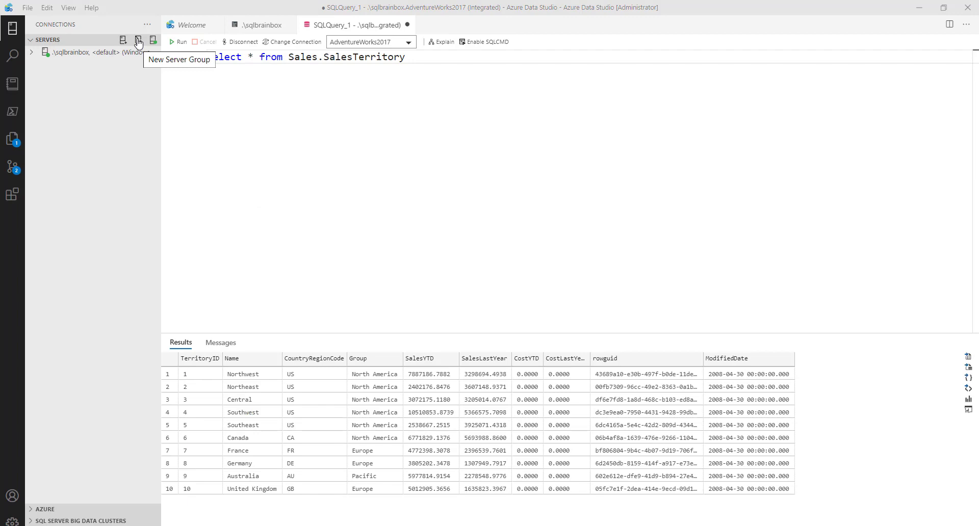
# - Create a green server group named "Development Group" and move the .\sqlbrainbox connection into it
pyautogui.click(138, 42)
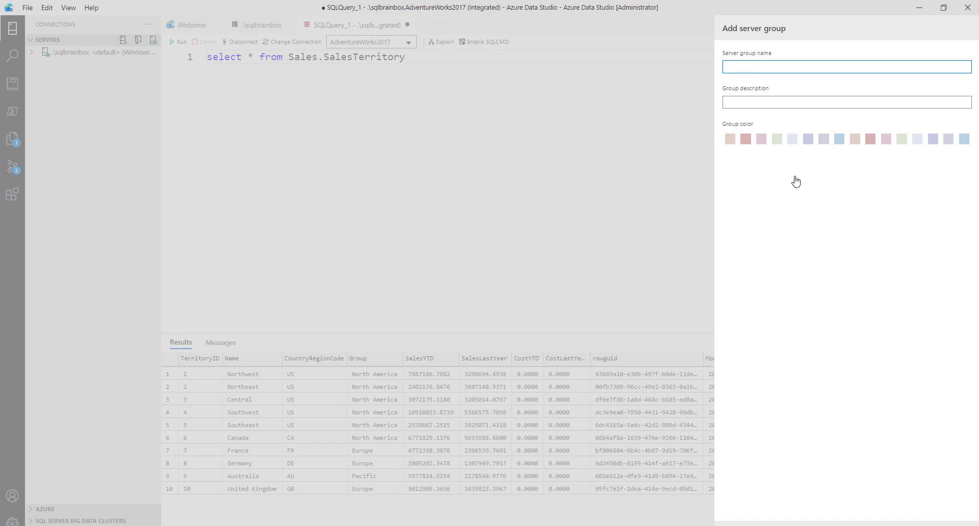
pyautogui.click(943, 525)
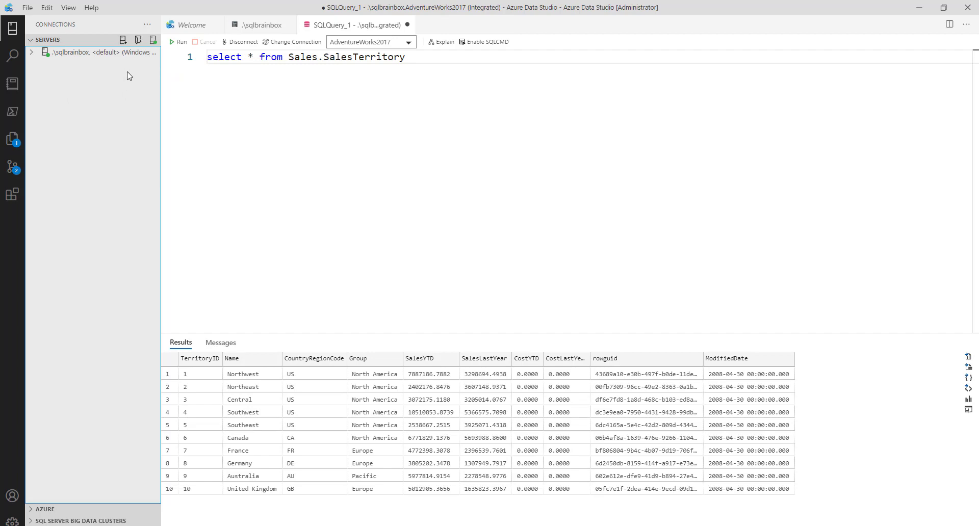
pyautogui.click(138, 41)
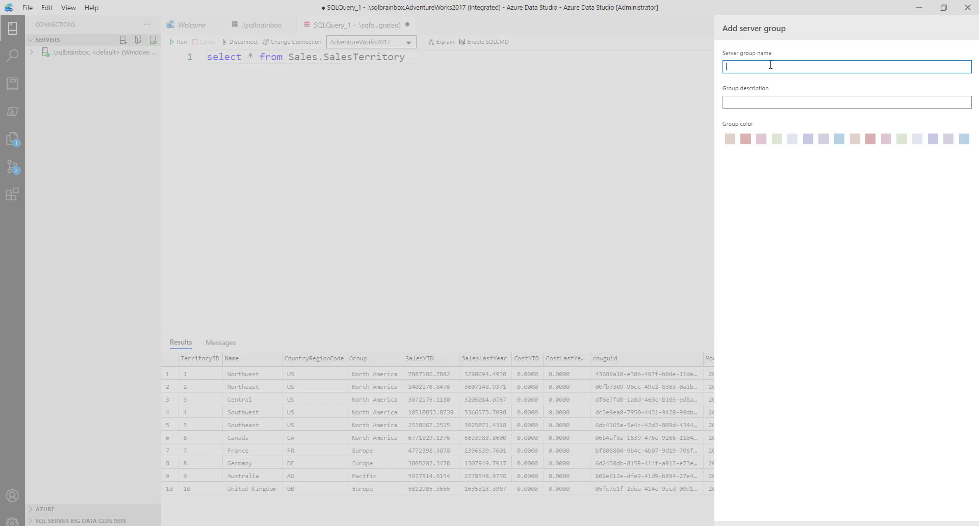
pyautogui.write('Development Group')
pyautogui.click(777, 139)
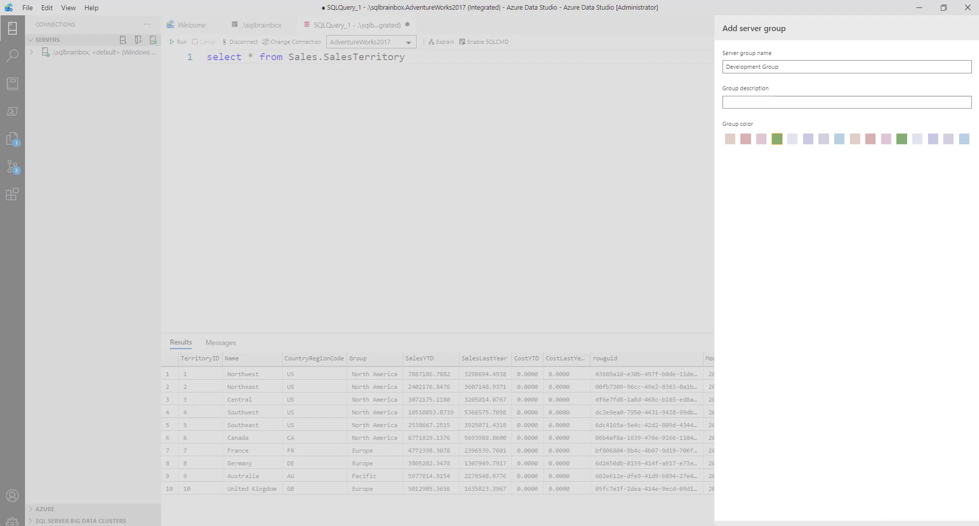
pyautogui.press('Return')
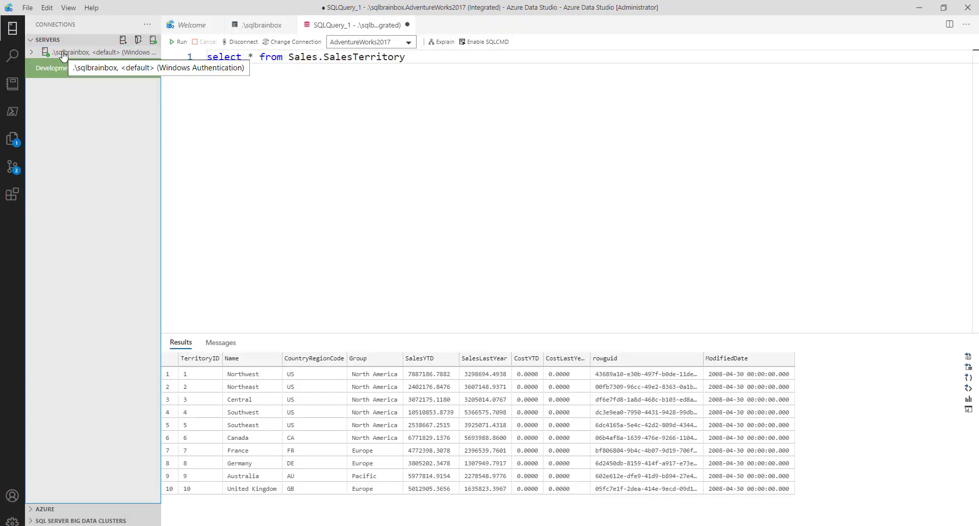
pyautogui.moveTo(63, 55); pyautogui.dragTo(60, 230)
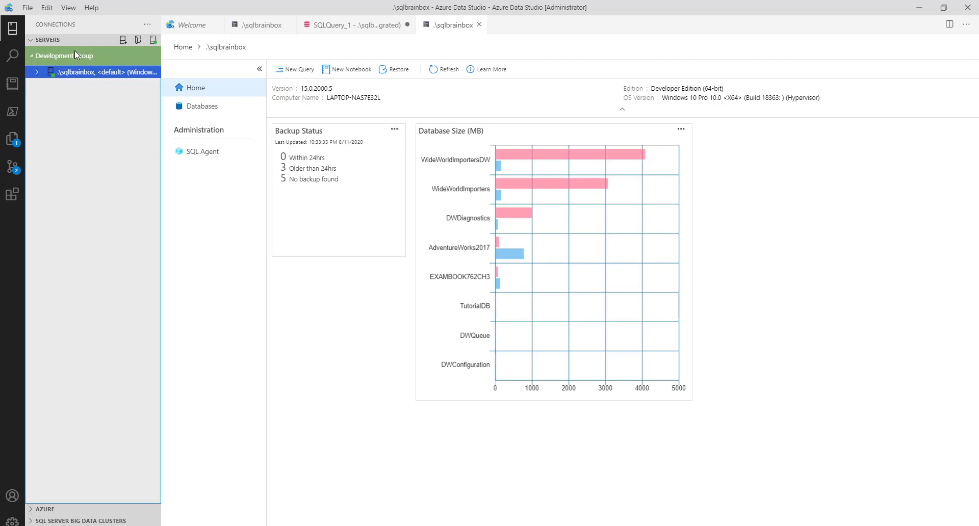
# - Create a second server group named "Production Group" with the dark red color
pyautogui.click(138, 40)
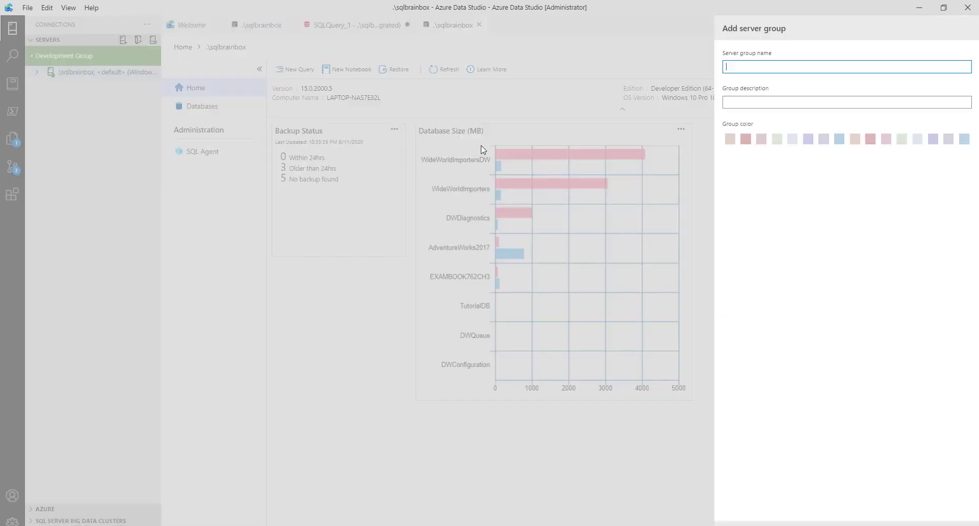
pyautogui.write('Product')
pyautogui.write('ion Group')
pyautogui.click(746, 139)
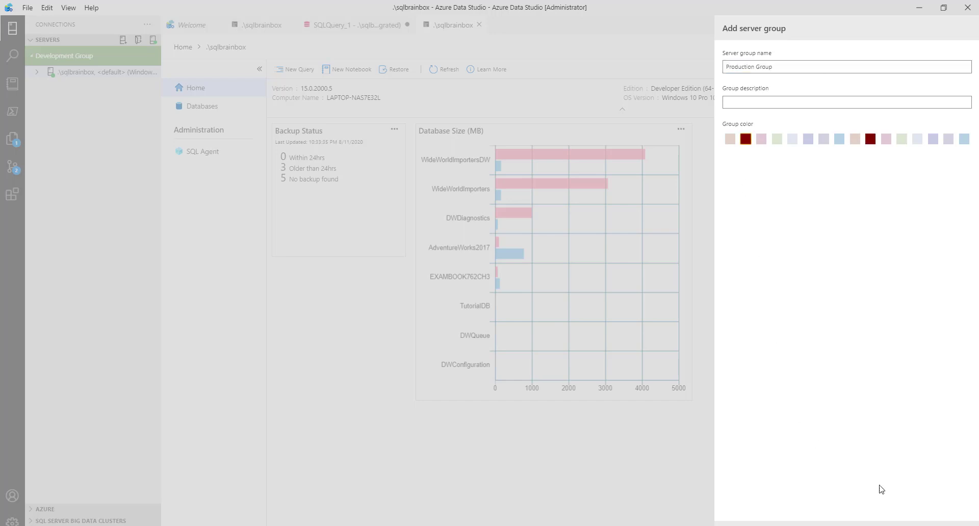
pyautogui.click(901, 525)
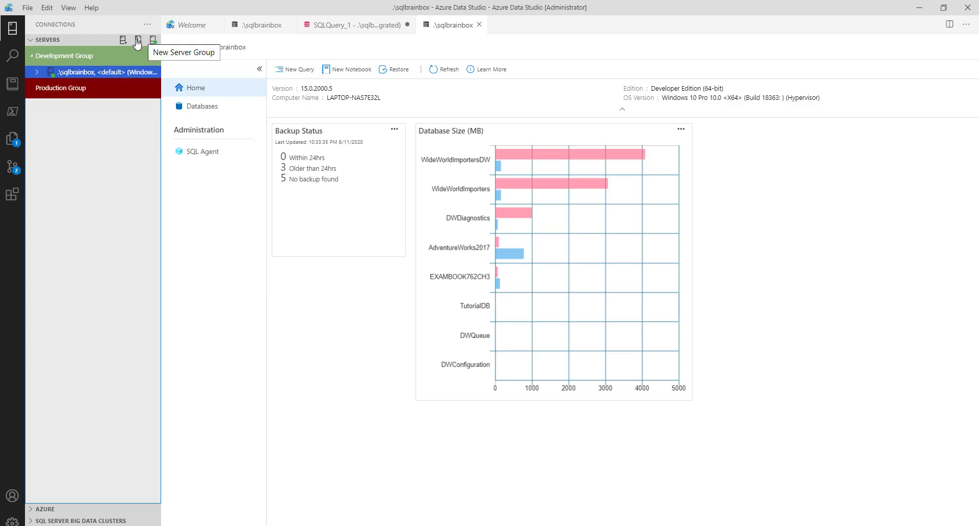
# - Return to the SQLQuery_1 query and enlarge its results pane to show more of the output
pyautogui.click(350, 26)
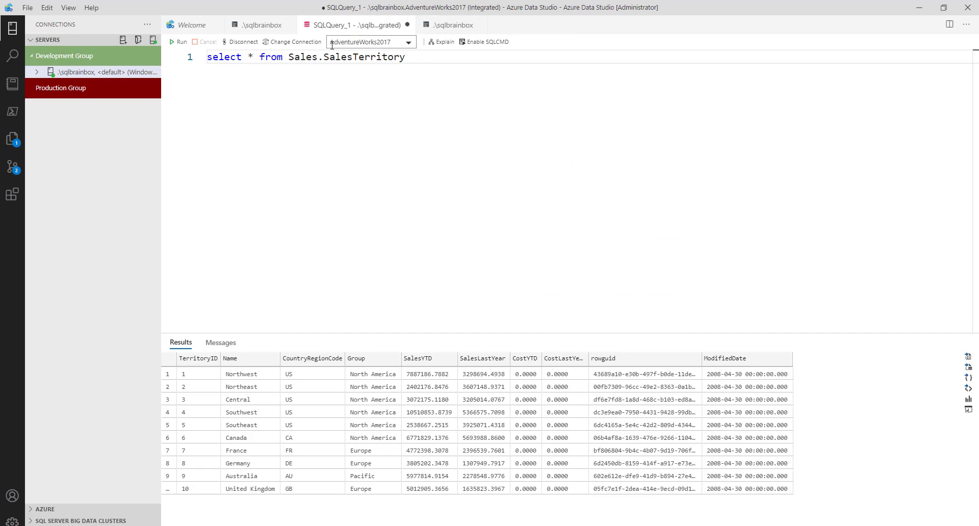
pyautogui.click(176, 43)
pyautogui.moveTo(529, 333); pyautogui.dragTo(524, 144)
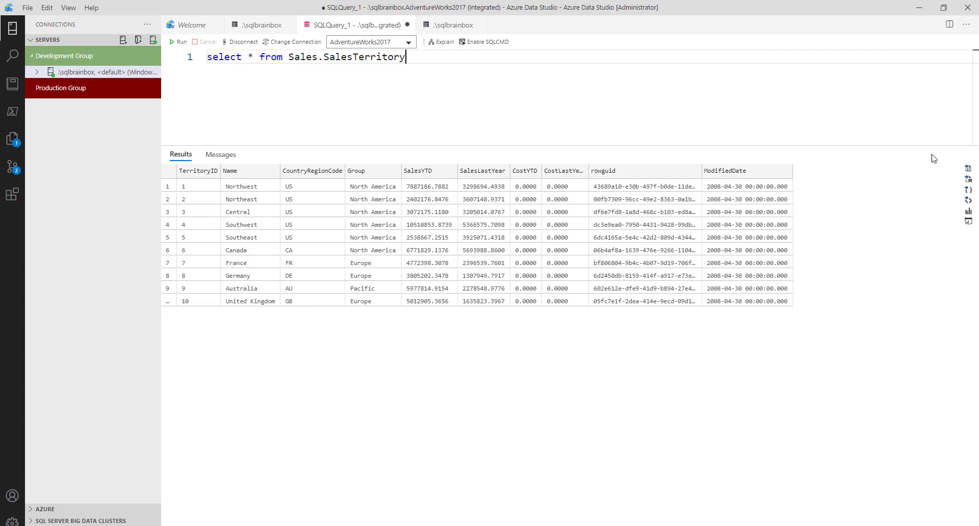
# - Look at the export dialogs for saving the query results as CSV, Excel and JSON without saving a file
pyautogui.click(967, 168)
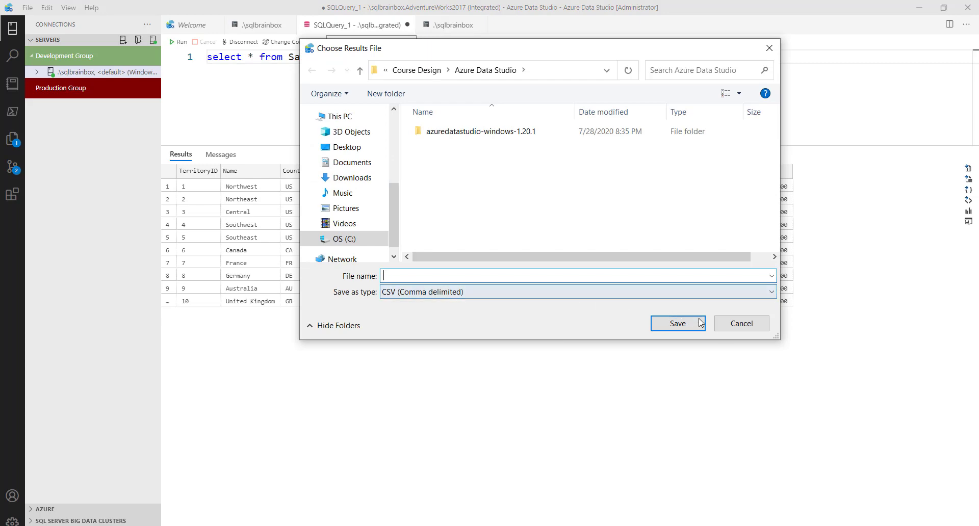
pyautogui.click(734, 327)
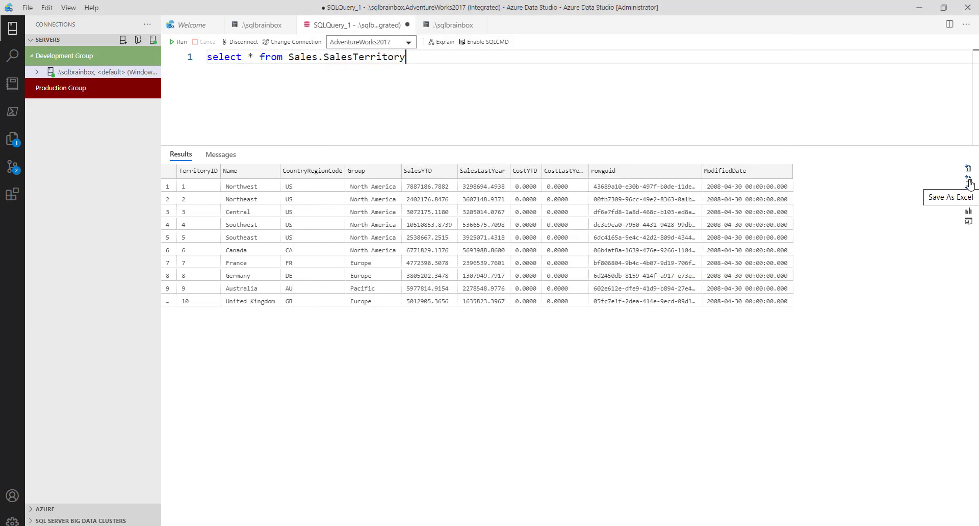
pyautogui.click(968, 181)
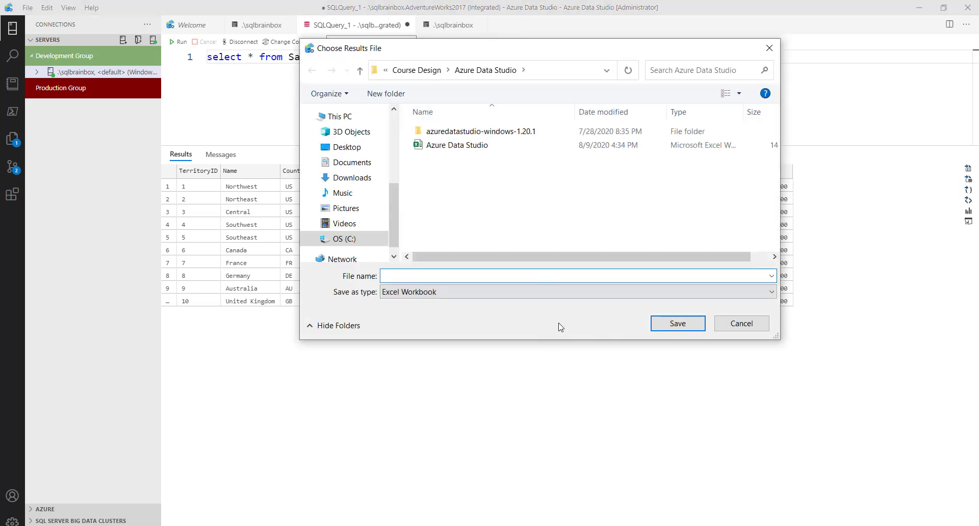
pyautogui.click(732, 328)
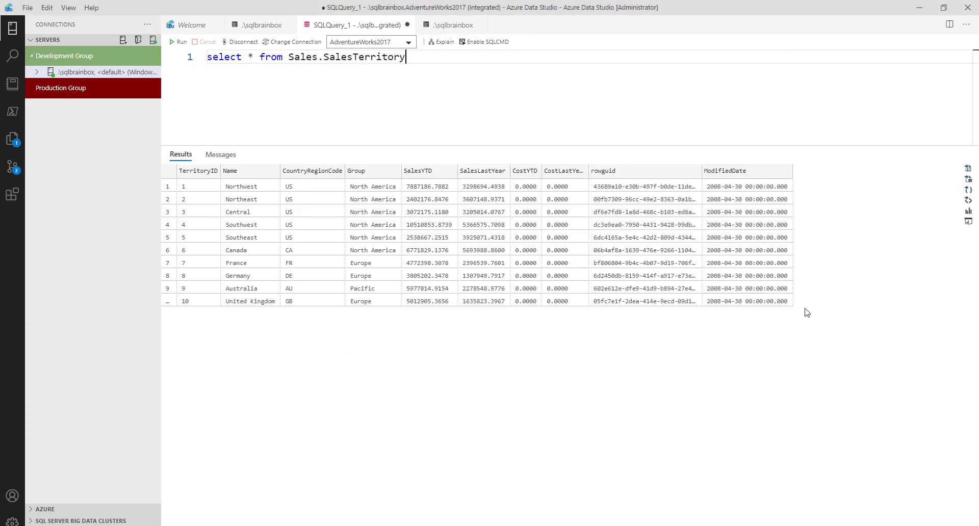
pyautogui.click(969, 191)
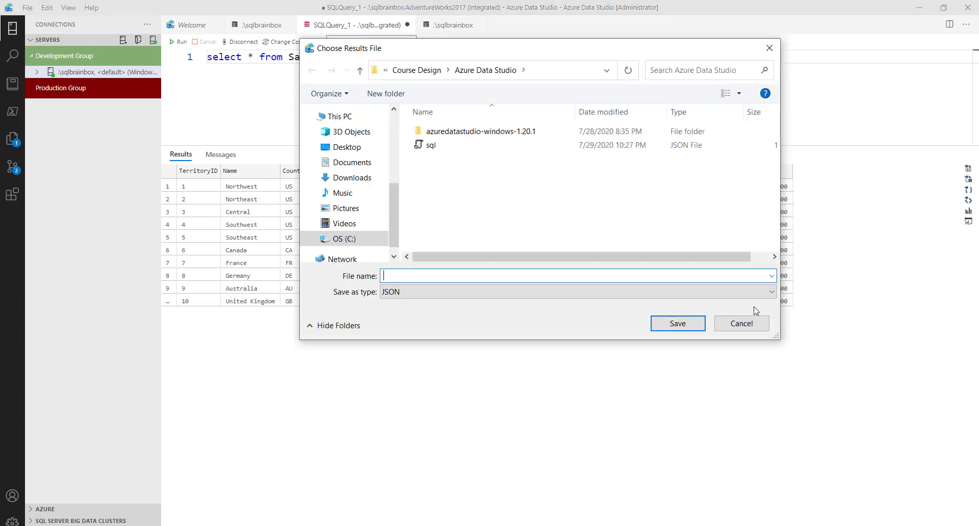
pyautogui.click(737, 324)
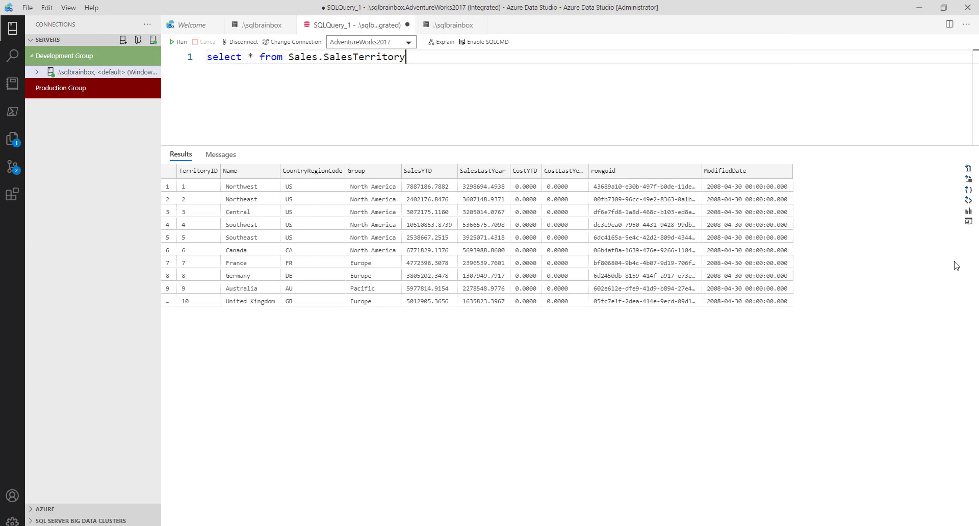
# - View the query results as a chart and check the execution messages, returning to the results grid
pyautogui.click(968, 211)
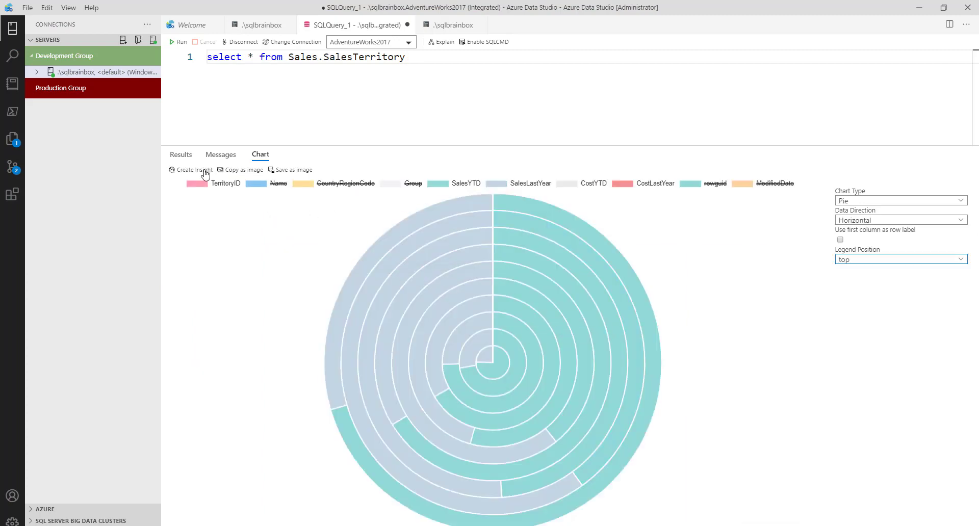
pyautogui.click(221, 155)
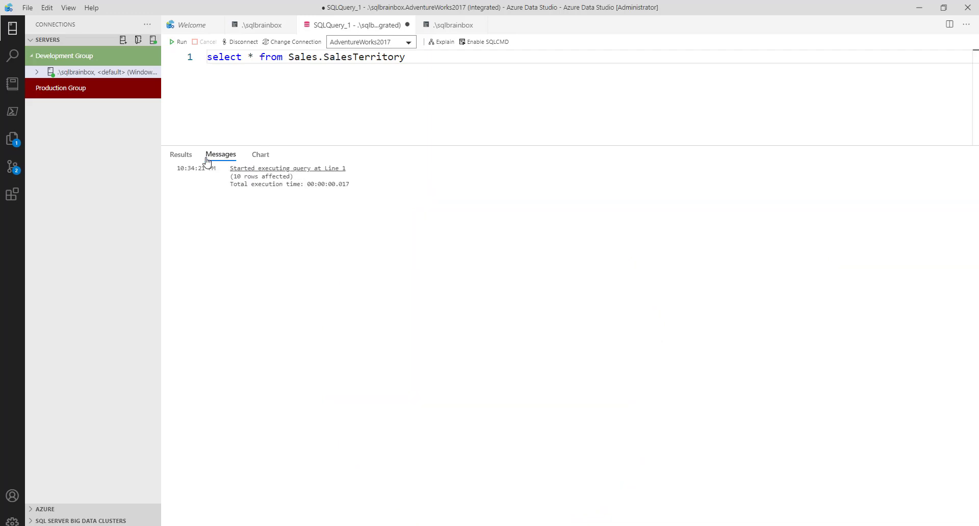
pyautogui.click(182, 156)
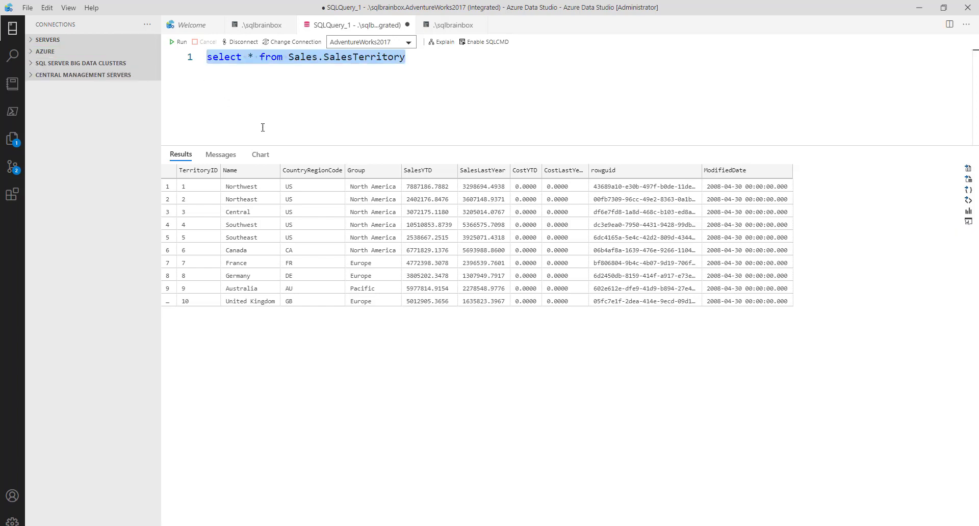
# - Clear the query, re-enter "select * from Sales.SalesTerritory" and empty the editor again
pyautogui.press('Delete')
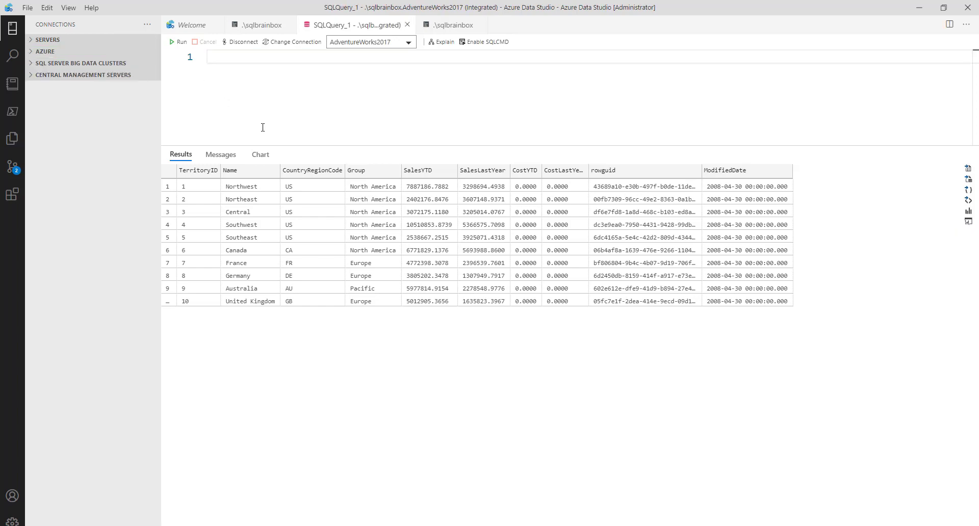
pyautogui.write('select * from Sales.SalesTerritory')
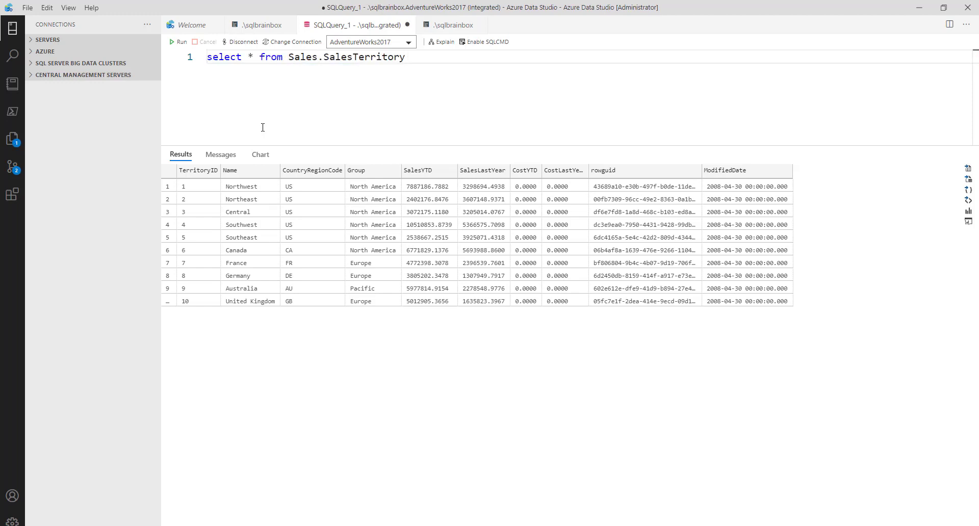
pyautogui.hotkey('ctrl', 'a')
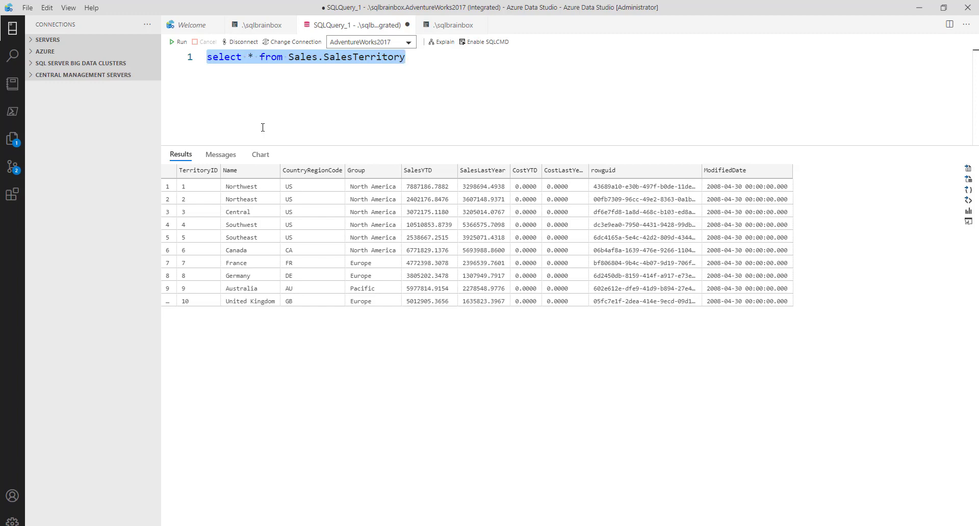
pyautogui.press('Delete')
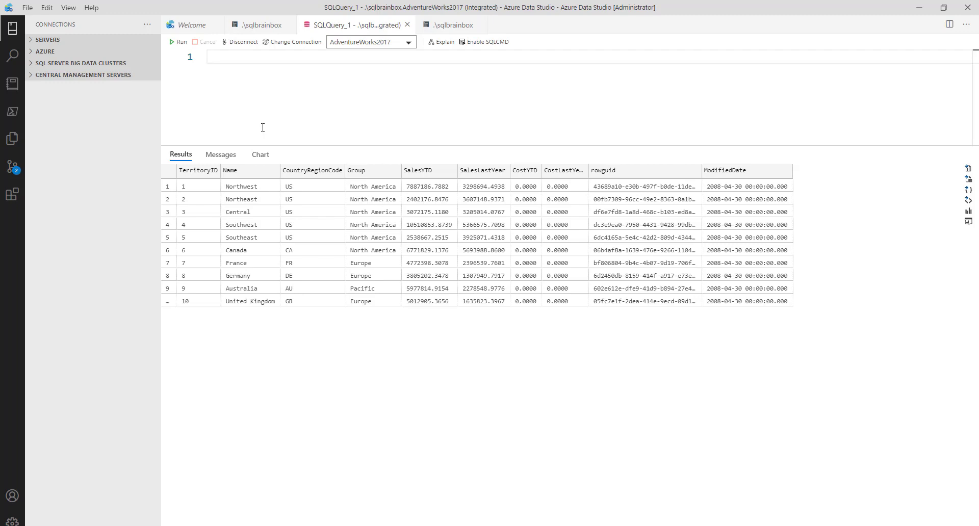
# - Look through the "sqlcre" code snippets, insert the one that creates a new table, and enlarge the editor area to show it
pyautogui.write('sqlcre')
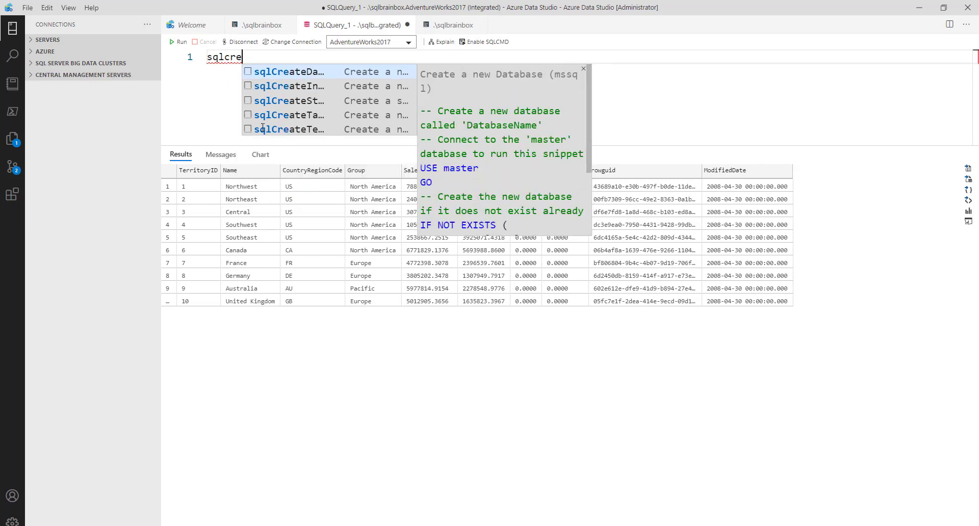
pyautogui.press('Down')
pyautogui.press('Up')
pyautogui.press('Down')
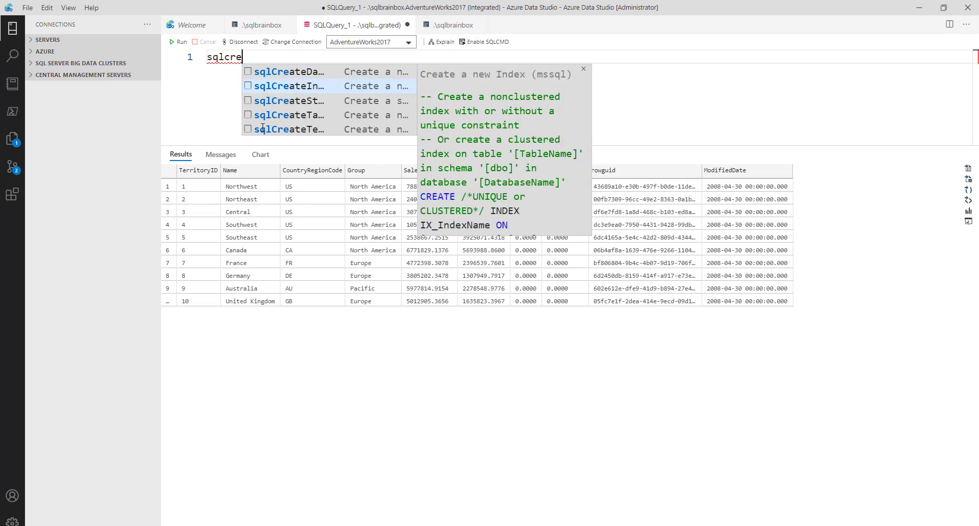
pyautogui.press('Down')
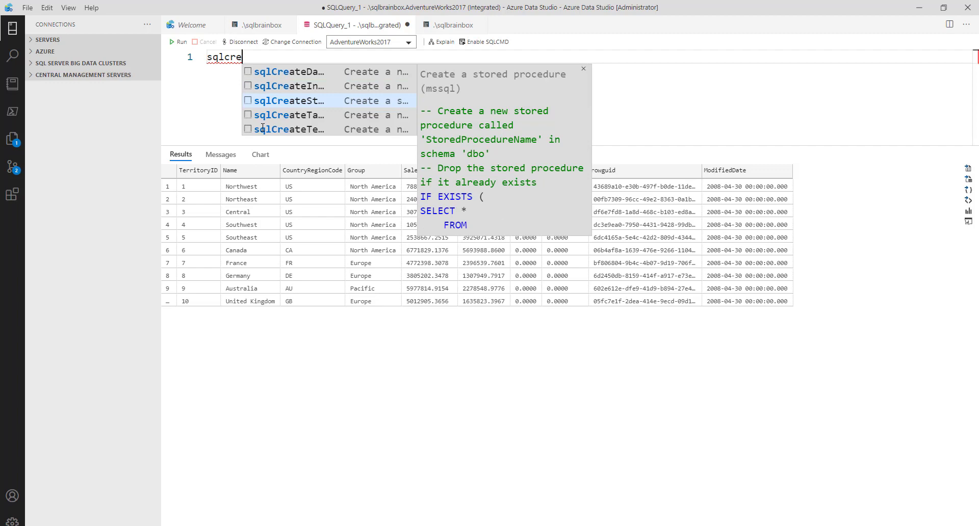
pyautogui.press('Down')
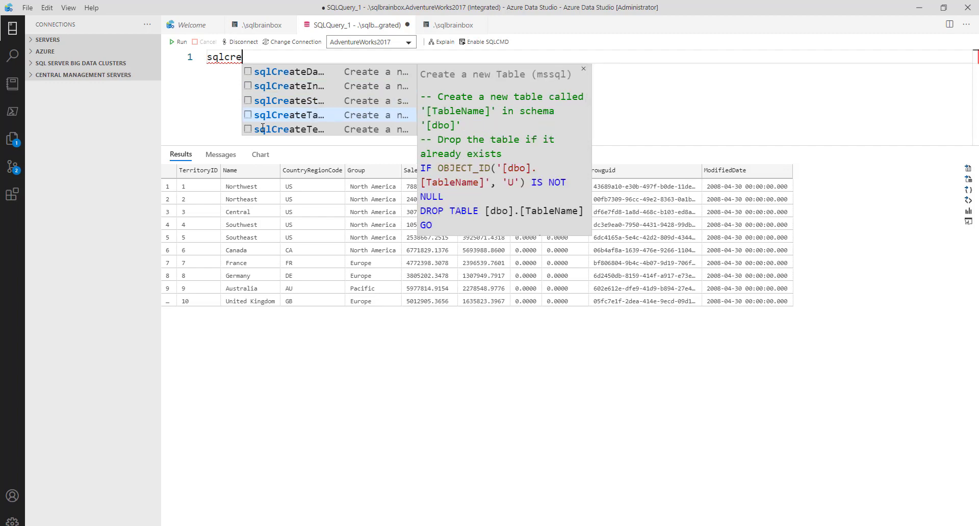
pyautogui.press('Return')
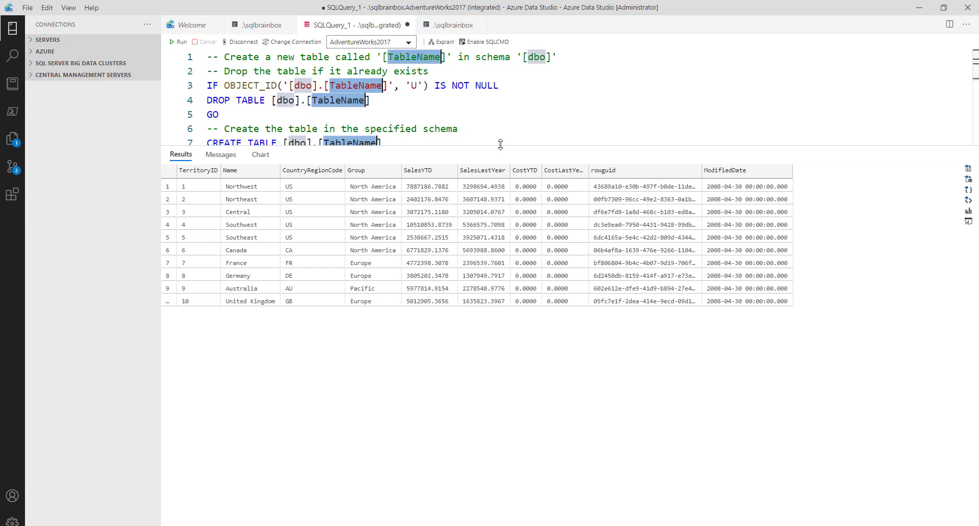
pyautogui.moveTo(500, 144); pyautogui.dragTo(507, 329)
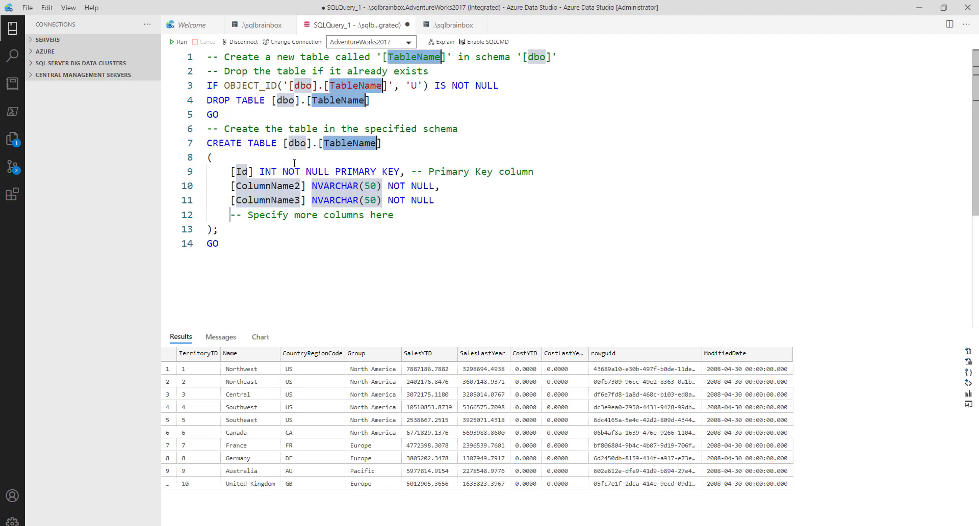
# - Replace every table name placeholder in the snippet with "Prodcut" and select the ColumnName2 placeholder
pyautogui.write('Pro')
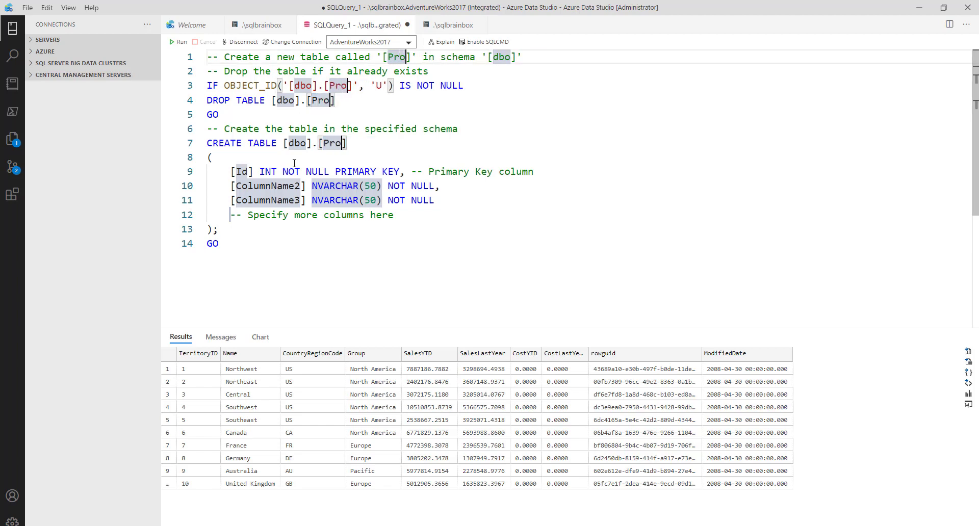
pyautogui.write('dcut')
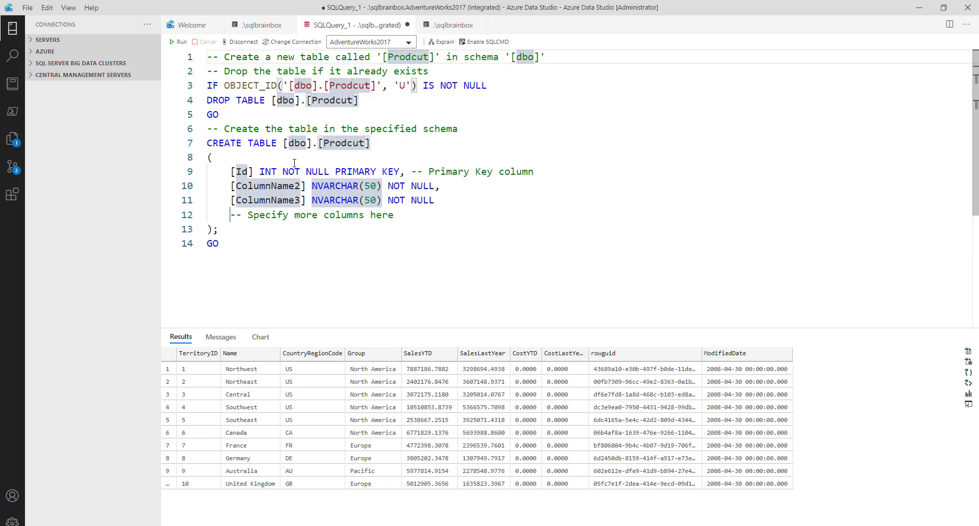
pyautogui.press('Right')
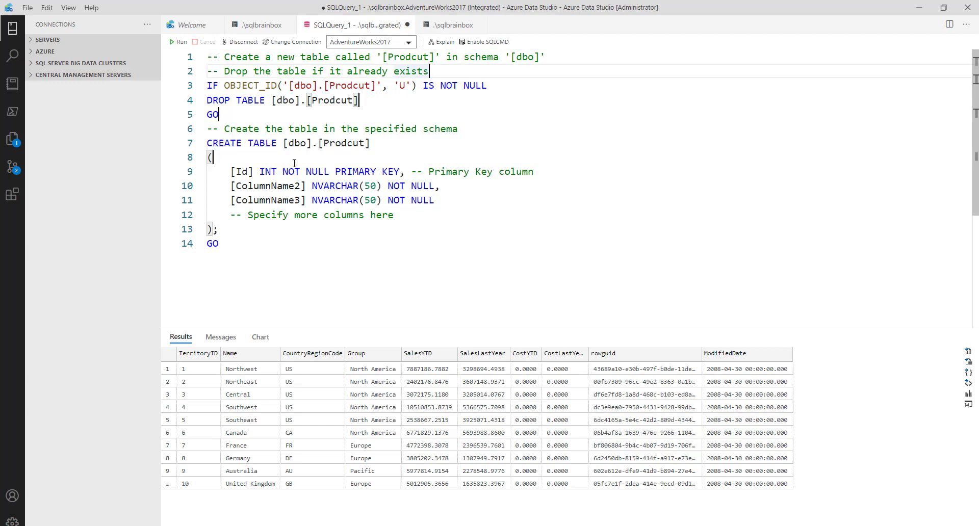
pyautogui.doubleClick(282, 185)
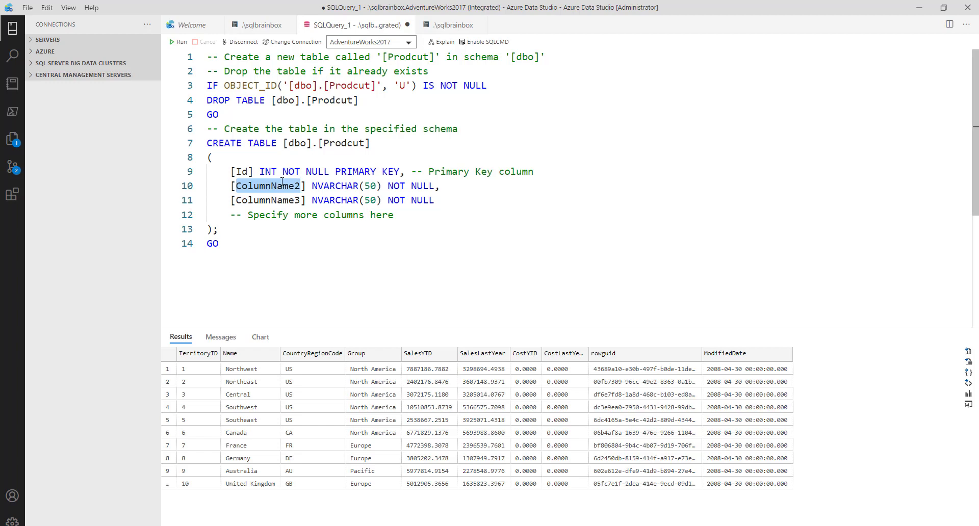
# - Replace the entire editor content with the code snippet that creates a stored procedure
pyautogui.hotkey('ctrl', 'a')
pyautogui.write('sqlcx')
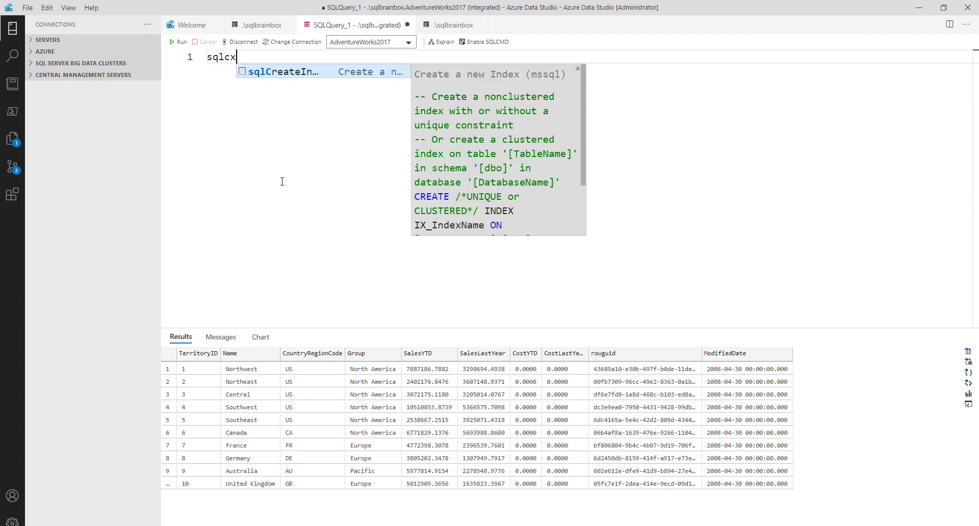
pyautogui.press('BackSpace')
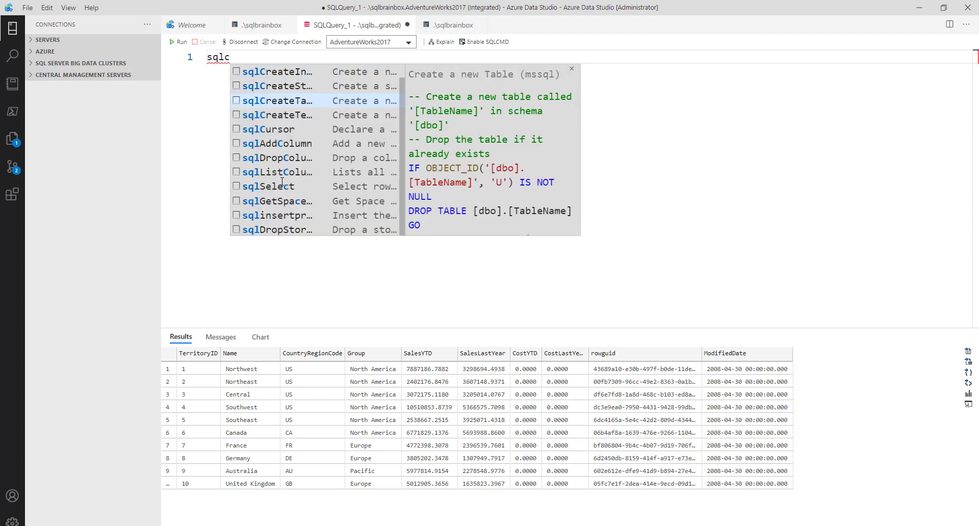
pyautogui.press('Up')
pyautogui.press('Return')
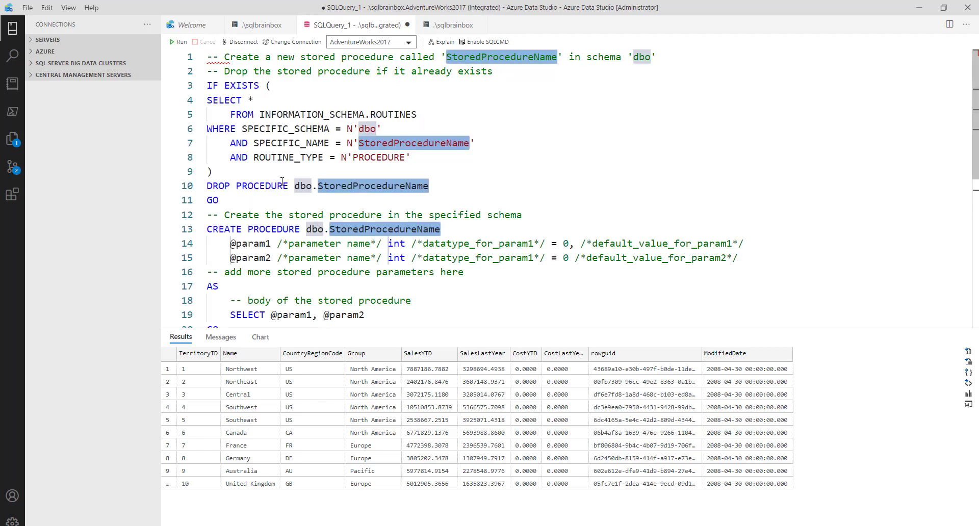